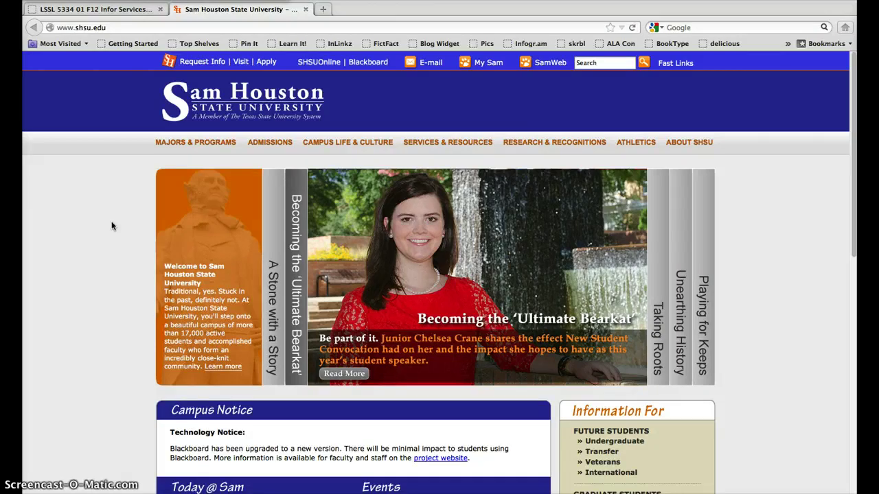
Go to the Sam Houston State University library page through the Fast Links menu
{"action": "left_click", "coordinate": [676, 65]}
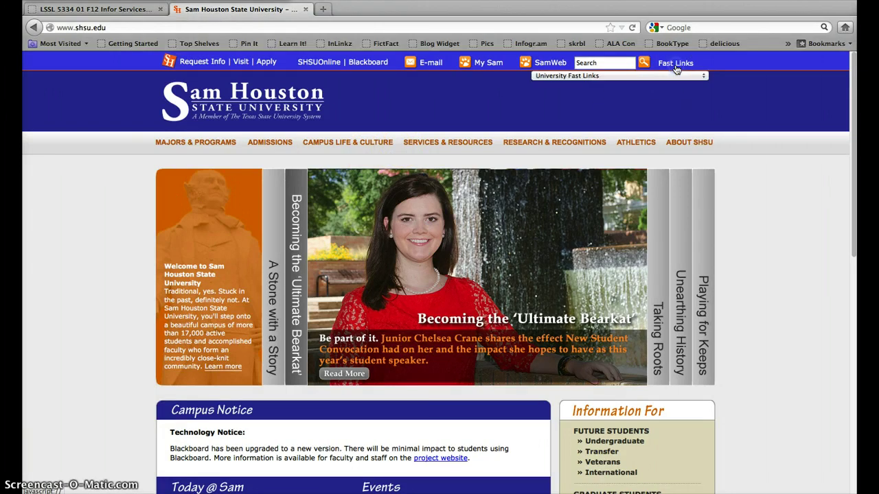
{"action": "left_click", "coordinate": [676, 76]}
{"action": "key", "text": "l"}
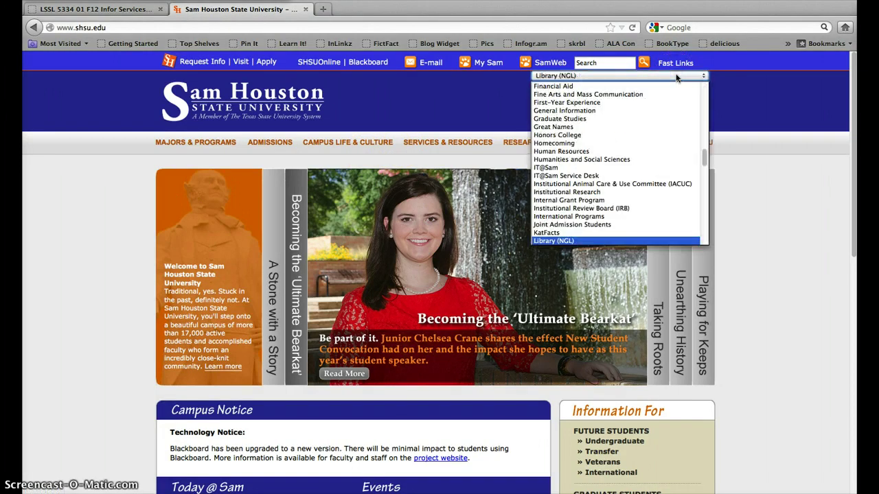
{"action": "key", "text": "Return"}
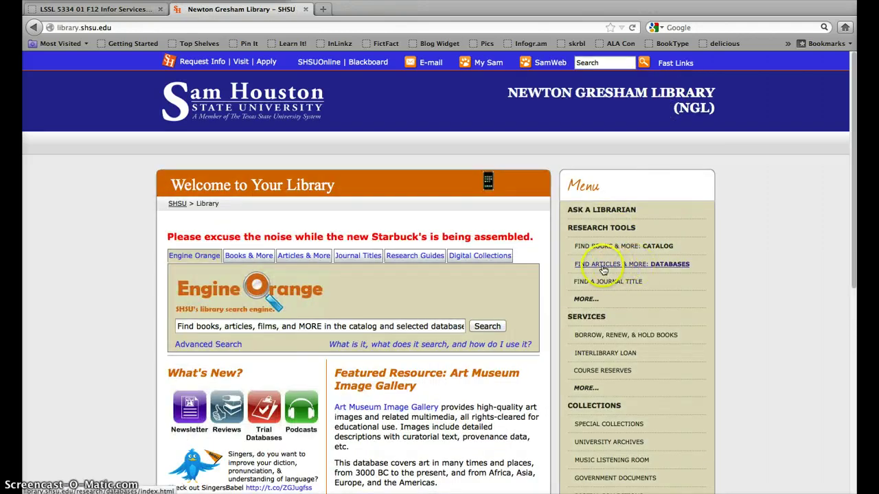
Open FictionConnection from the F section of the library's Databases A–Z list
{"action": "left_click", "coordinate": [659, 267]}
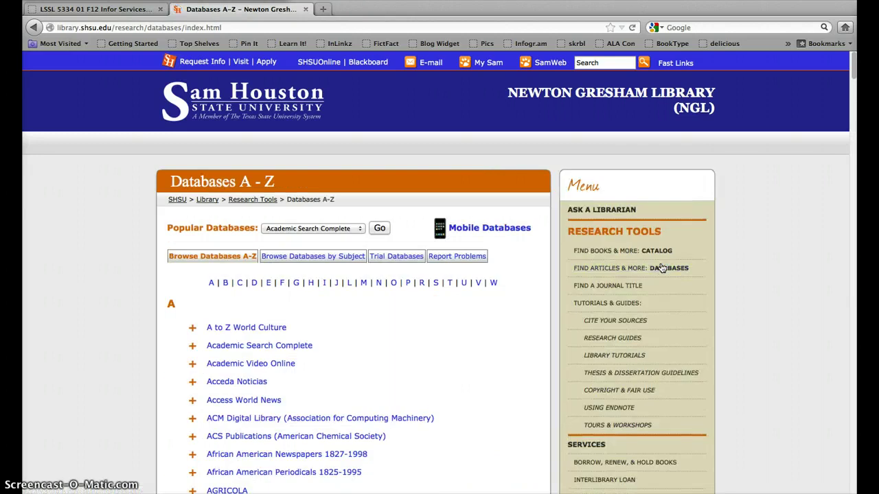
{"action": "left_click", "coordinate": [282, 283]}
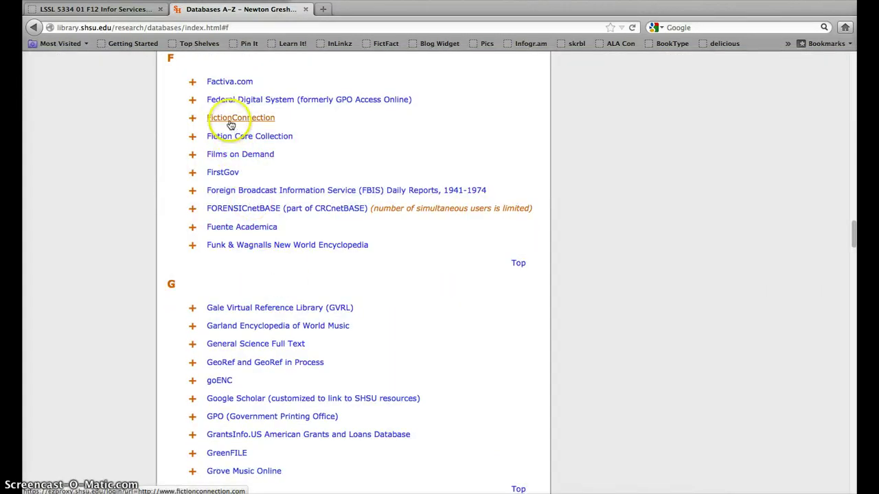
{"action": "left_click", "coordinate": [231, 123]}
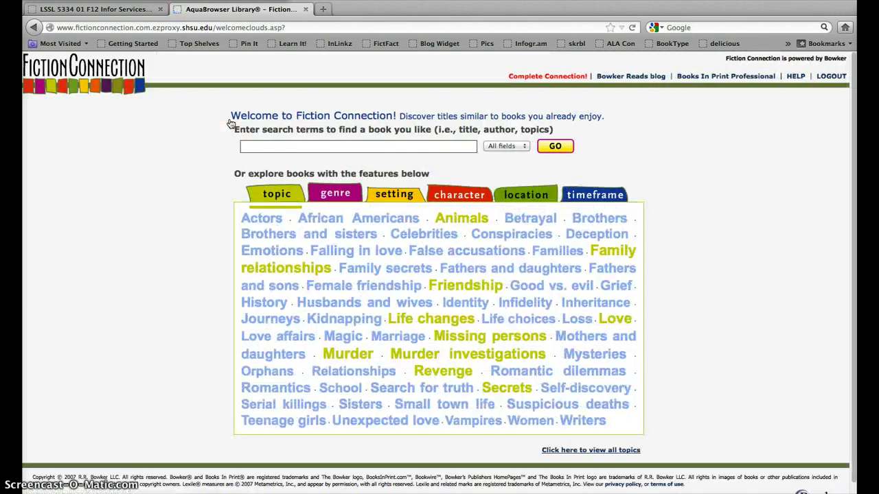
Preview the genre, setting, character, location and timeframe word lists in turn
{"action": "left_click", "coordinate": [216, 159]}
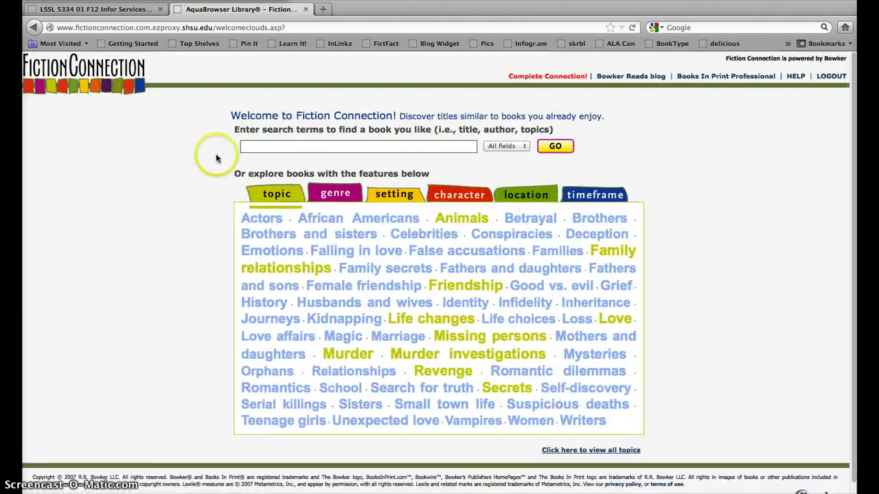
{"action": "left_click", "coordinate": [337, 195]}
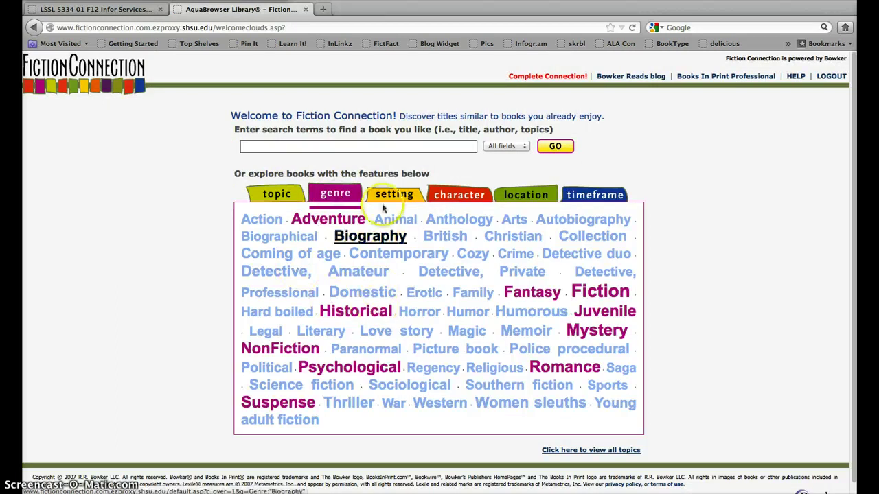
{"action": "left_click", "coordinate": [388, 201]}
{"action": "left_click", "coordinate": [459, 195]}
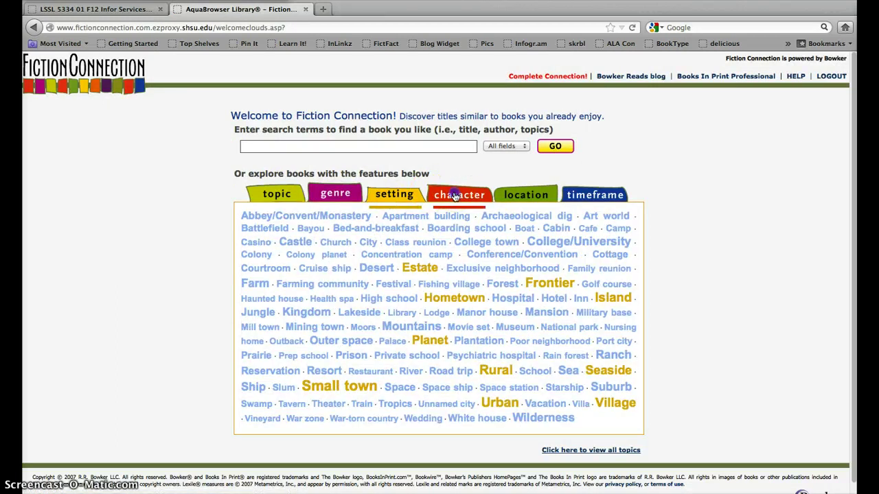
{"action": "left_click", "coordinate": [522, 196]}
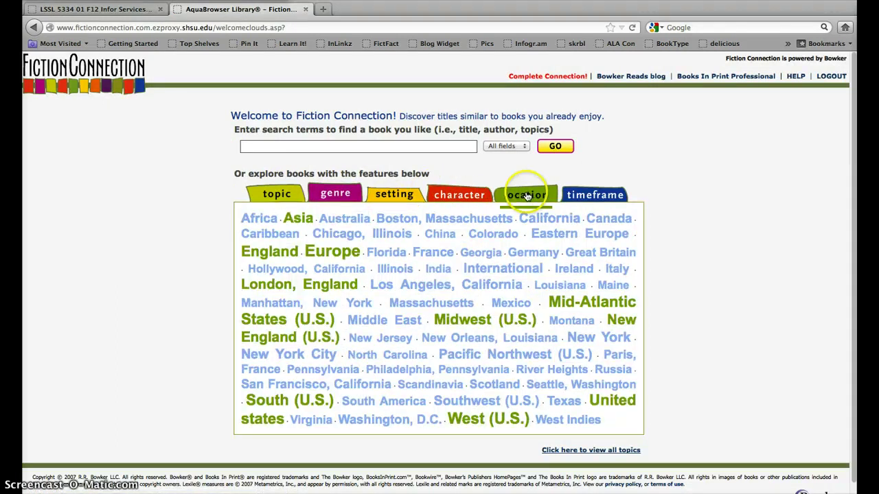
{"action": "left_click", "coordinate": [591, 198]}
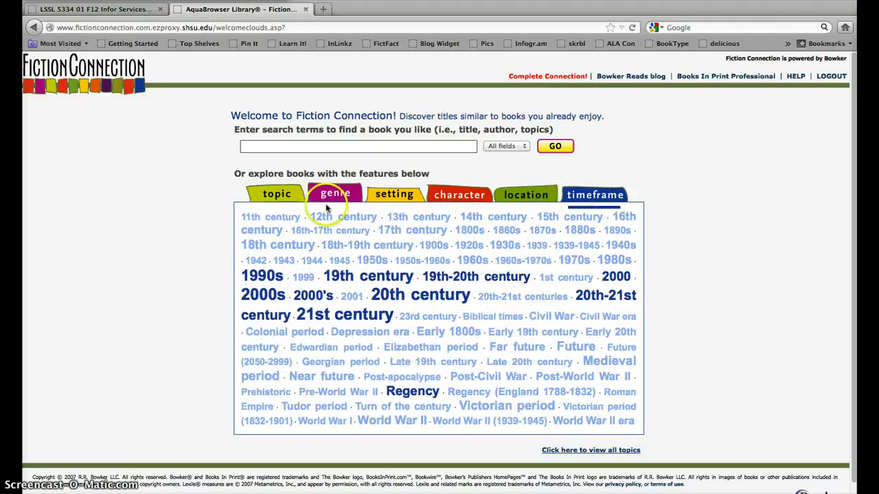
{"action": "left_click", "coordinate": [314, 145]}
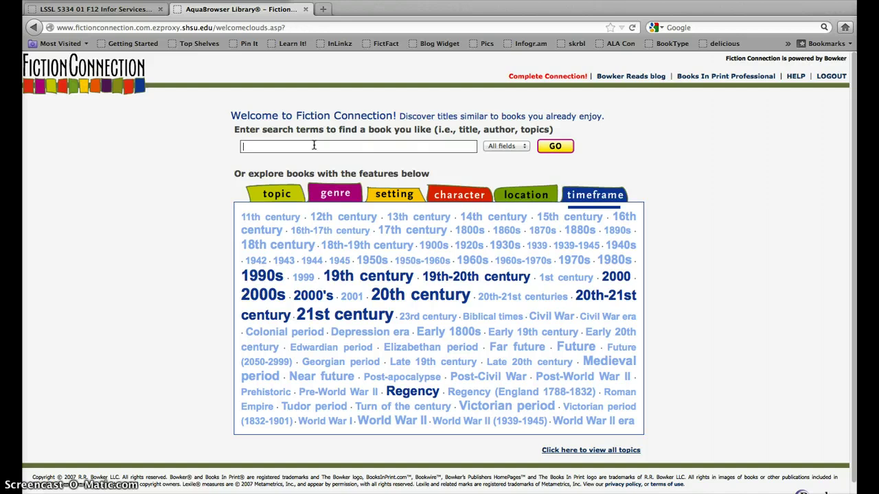
Search Fiction Connection for 'maze runner', fixing the typos before running it
{"action": "type", "text": "mza"}
{"action": "key", "text": "BackSpace"}
{"action": "type", "text": "ase"}
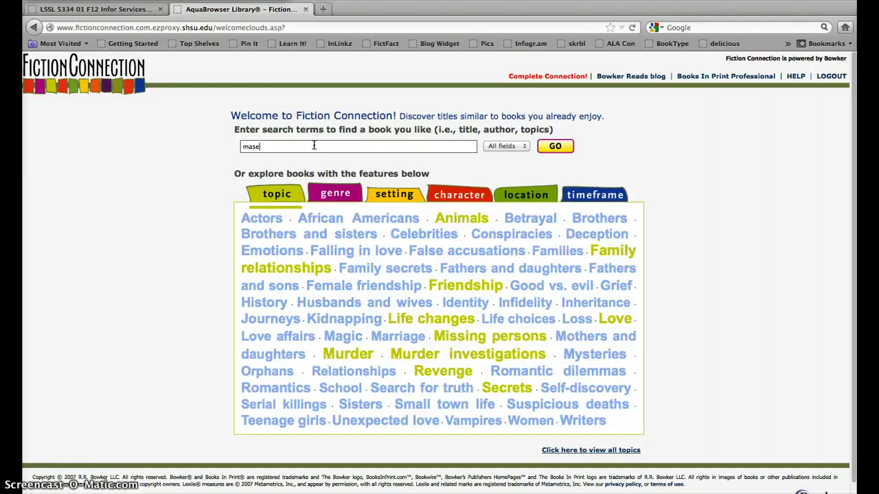
{"action": "key", "text": "BackSpace"}
{"action": "key", "text": "BackSpace"}
{"action": "key", "text": "BackSpace"}
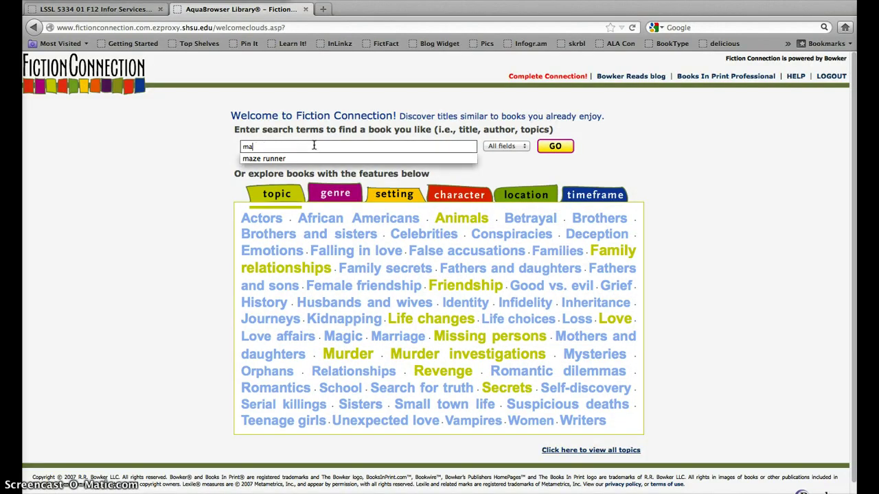
{"action": "type", "text": "ze runner"}
{"action": "key", "text": "Return"}
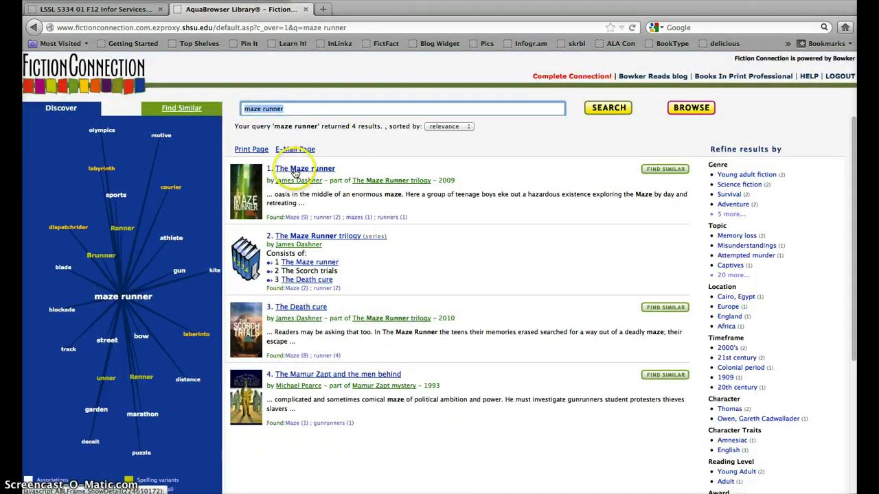
List titles similar to The Maze Runner and skim the results, led by The Death Cure
{"action": "left_click", "coordinate": [668, 172]}
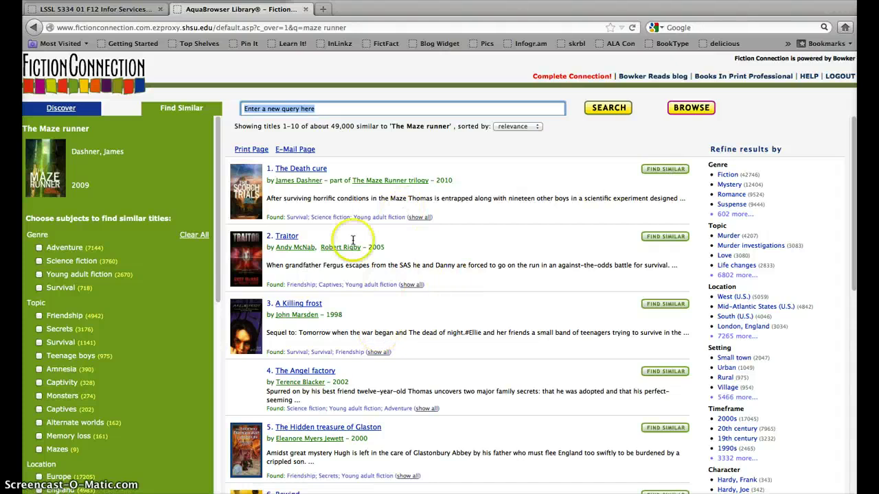
{"action": "scroll", "coordinate": [353, 361], "scroll_direction": "down", "scroll_amount": 10}
{"action": "scroll", "coordinate": [343, 362], "scroll_direction": "up", "scroll_amount": 10}
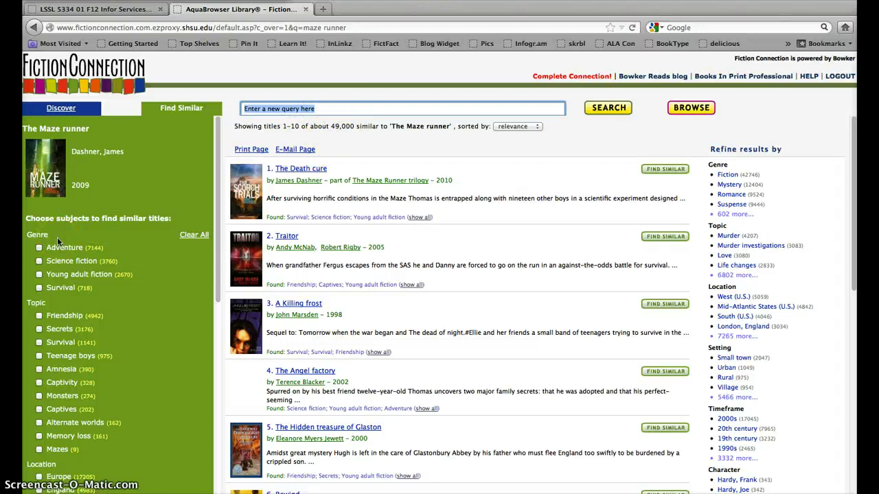
Narrow the similar titles to Young adult fiction and Science fiction subjects
{"action": "left_click", "coordinate": [60, 289]}
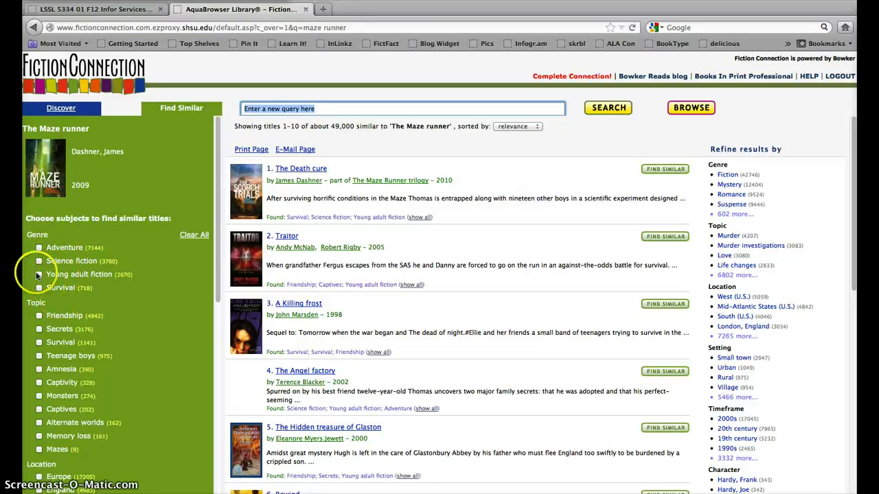
{"action": "left_click", "coordinate": [39, 274]}
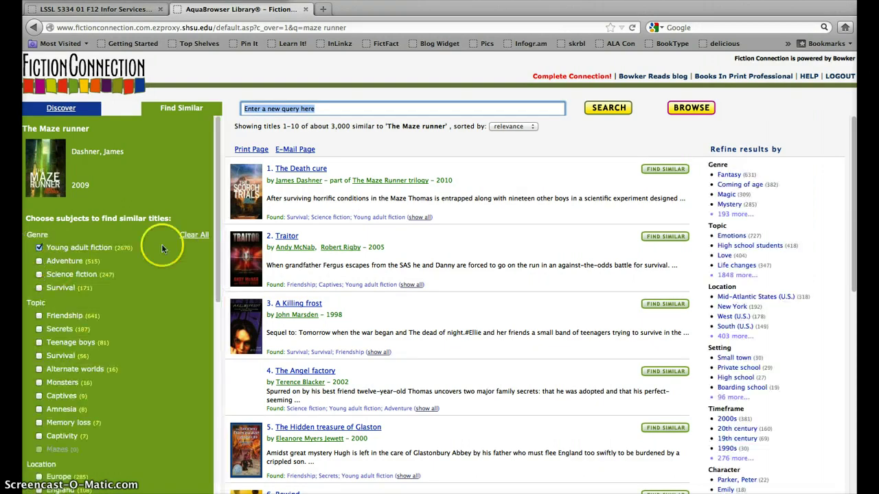
{"action": "scroll", "coordinate": [325, 337], "scroll_direction": "down", "scroll_amount": 6}
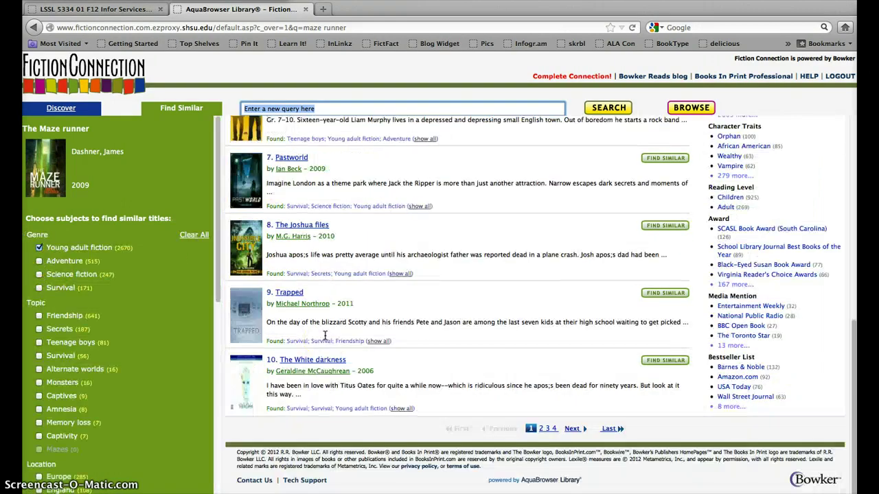
{"action": "scroll", "coordinate": [326, 302], "scroll_direction": "up", "scroll_amount": 6}
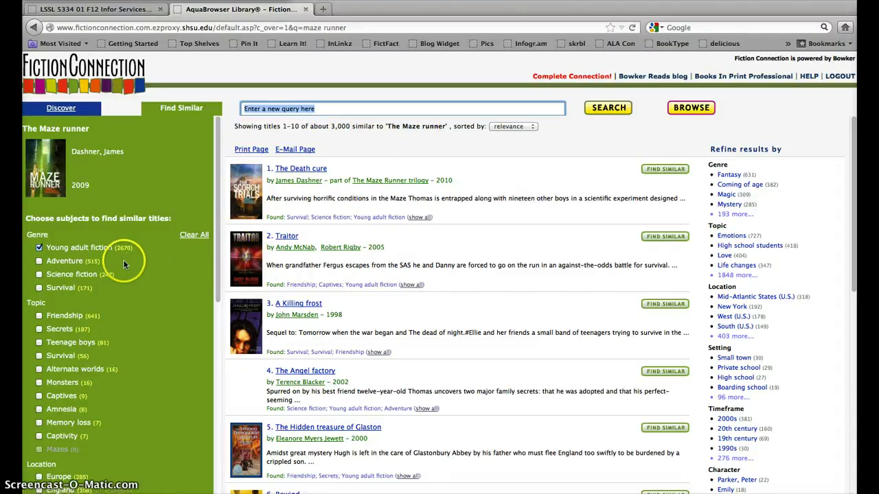
{"action": "left_click", "coordinate": [39, 274]}
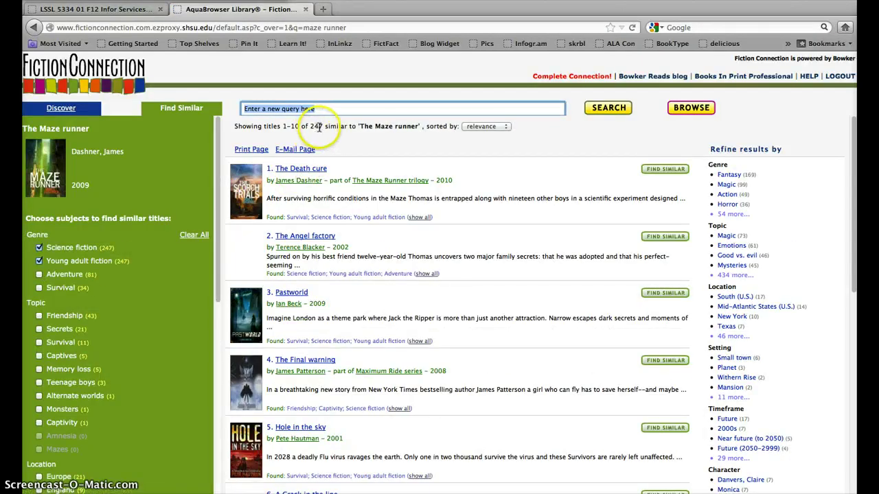
{"action": "scroll", "coordinate": [310, 358], "scroll_direction": "down", "scroll_amount": 3}
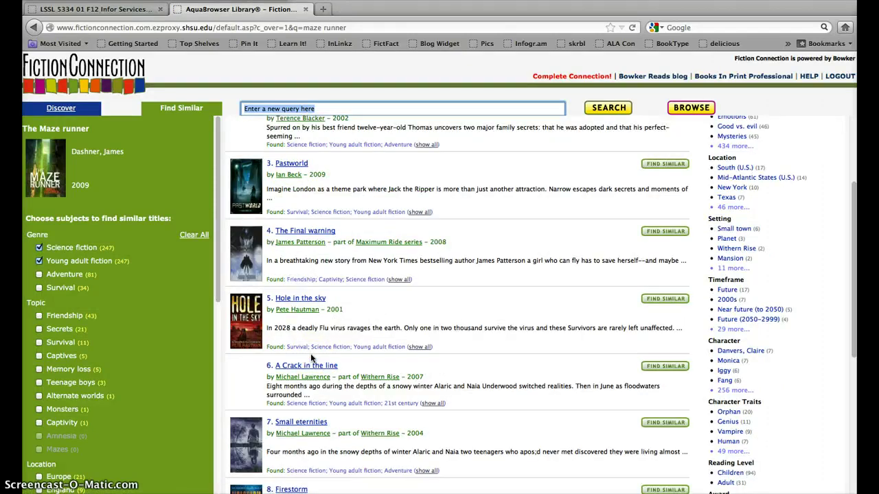
{"action": "scroll", "coordinate": [310, 358], "scroll_direction": "down", "scroll_amount": 5}
{"action": "scroll", "coordinate": [312, 357], "scroll_direction": "up", "scroll_amount": 10}
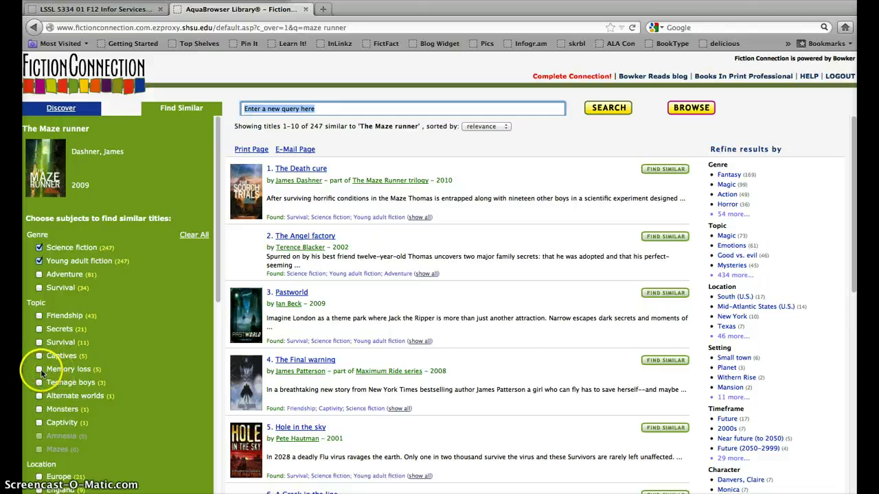
Try the Memory loss and Monsters subjects, then remove both to return to 247 results
{"action": "left_click", "coordinate": [39, 369]}
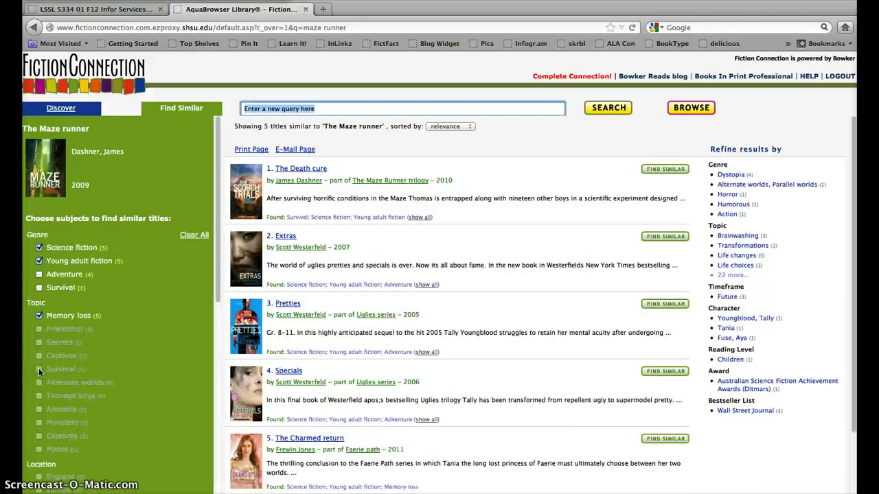
{"action": "scroll", "coordinate": [284, 277], "scroll_direction": "down", "scroll_amount": 2}
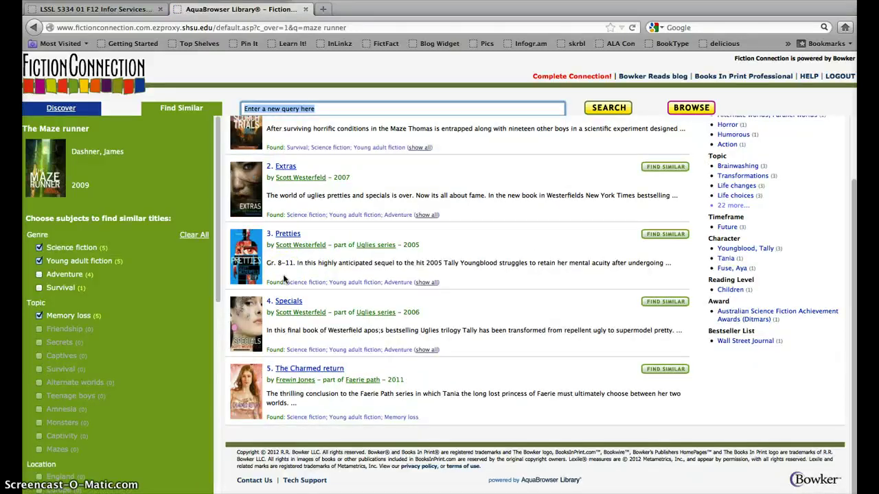
{"action": "scroll", "coordinate": [283, 277], "scroll_direction": "up", "scroll_amount": 2}
{"action": "left_click", "coordinate": [40, 315]}
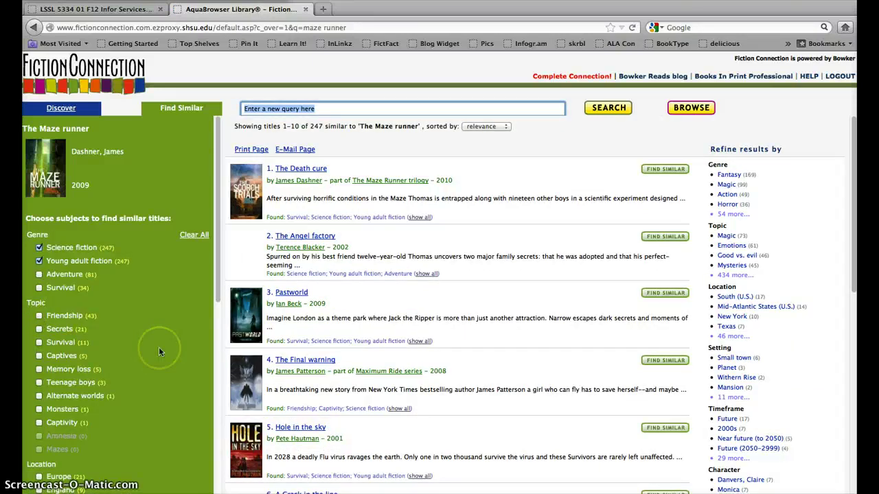
{"action": "scroll", "coordinate": [159, 346], "scroll_direction": "down", "scroll_amount": 5}
{"action": "scroll", "coordinate": [158, 347], "scroll_direction": "up", "scroll_amount": 5}
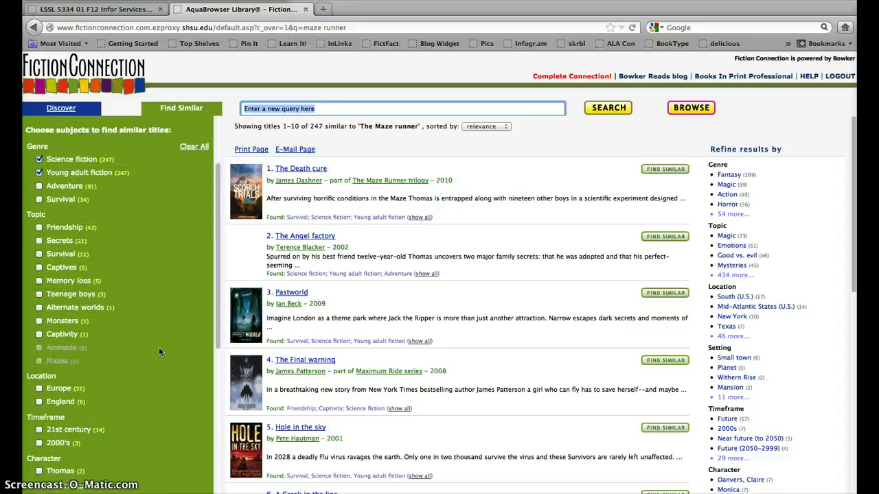
{"action": "left_click", "coordinate": [78, 405]}
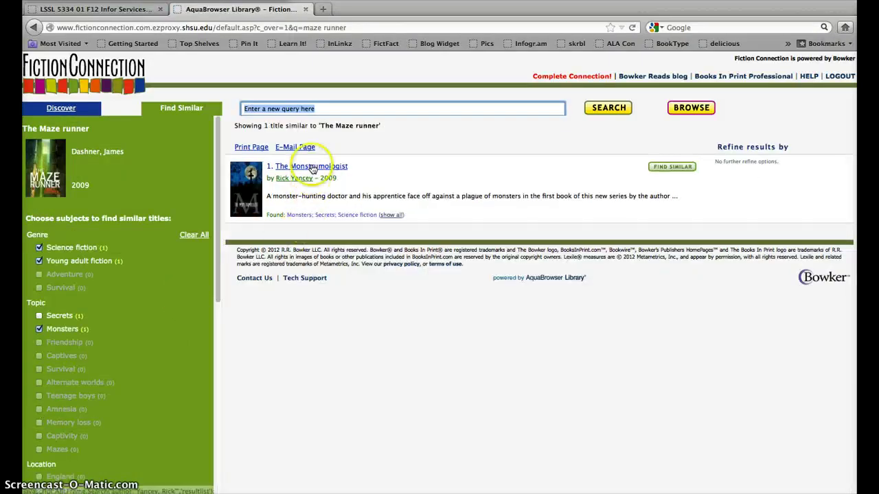
{"action": "left_click", "coordinate": [67, 288]}
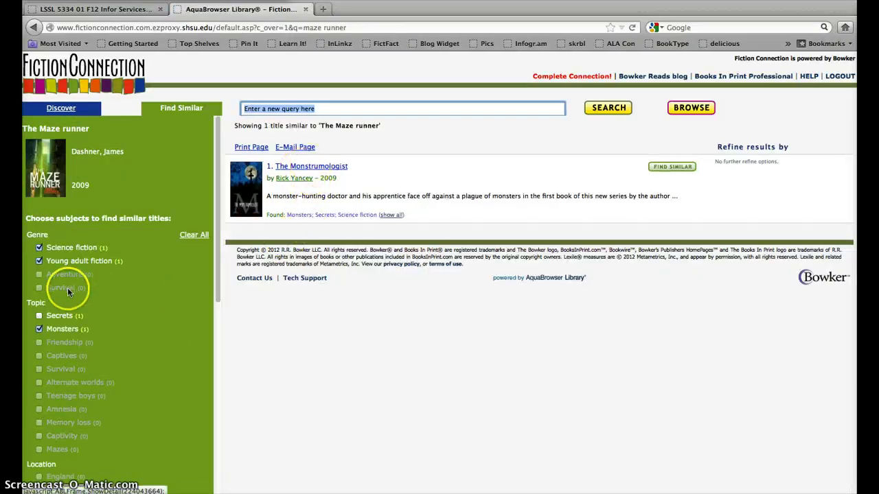
{"action": "left_click", "coordinate": [41, 330]}
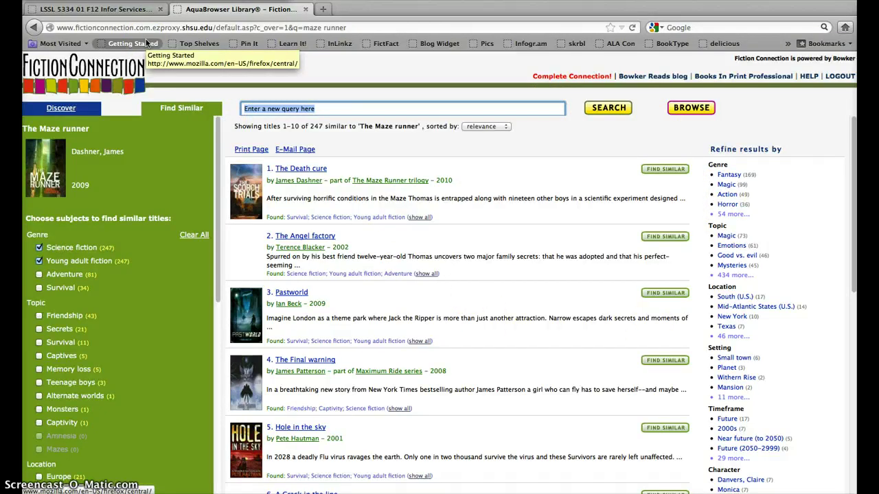
In the Chrome window, scroll the Research Databases list down to the NoveList Plus K-8 entry
{"action": "key", "text": "F3"}
{"action": "left_click", "coordinate": [231, 177]}
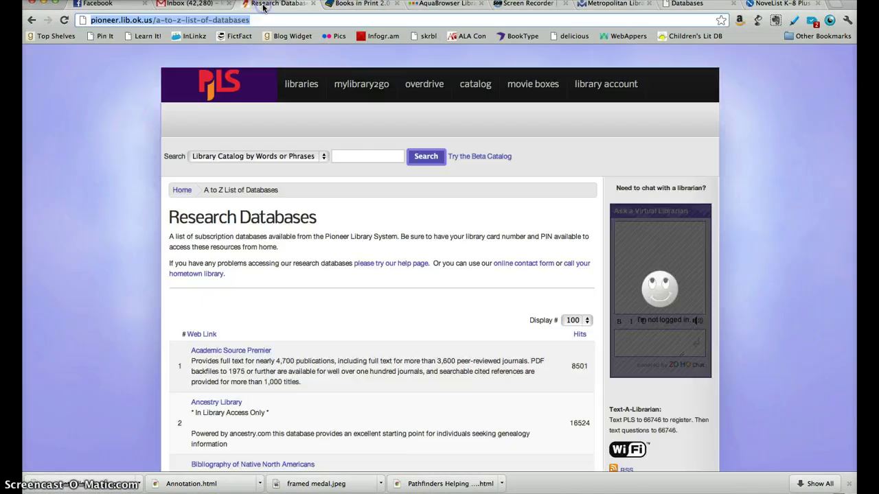
{"action": "left_click", "coordinate": [265, 4]}
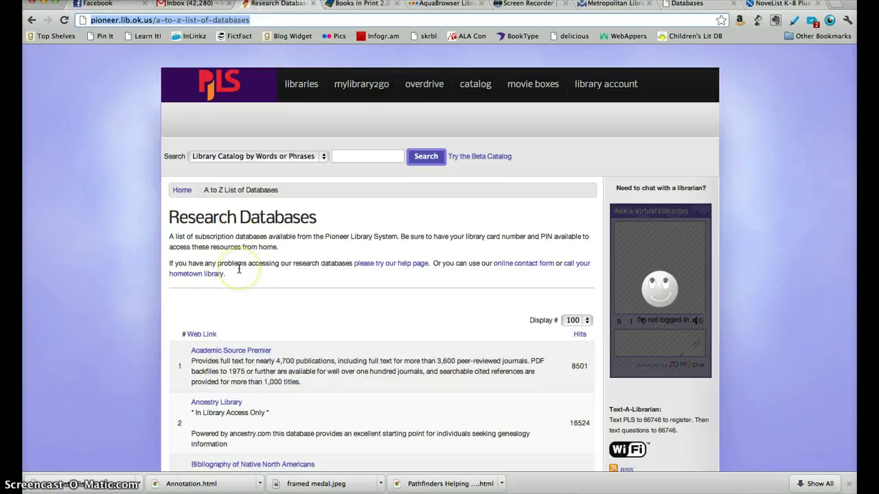
{"action": "scroll", "coordinate": [239, 269], "scroll_direction": "down", "scroll_amount": 4}
{"action": "scroll", "coordinate": [239, 268], "scroll_direction": "down", "scroll_amount": 5}
{"action": "scroll", "coordinate": [239, 269], "scroll_direction": "down", "scroll_amount": 3}
{"action": "scroll", "coordinate": [239, 268], "scroll_direction": "down", "scroll_amount": 1}
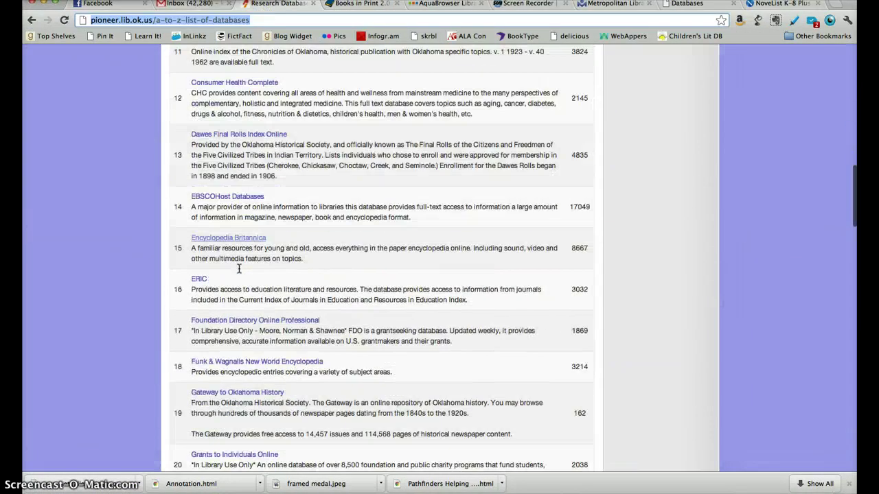
{"action": "scroll", "coordinate": [239, 268], "scroll_direction": "down", "scroll_amount": 3}
{"action": "scroll", "coordinate": [239, 268], "scroll_direction": "down", "scroll_amount": 4}
{"action": "scroll", "coordinate": [239, 269], "scroll_direction": "down", "scroll_amount": 1}
{"action": "scroll", "coordinate": [239, 268], "scroll_direction": "down", "scroll_amount": 3}
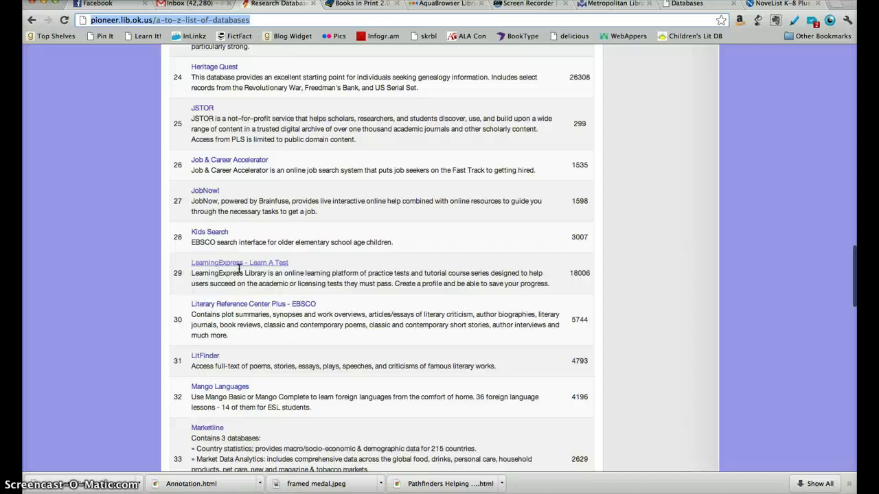
{"action": "scroll", "coordinate": [239, 268], "scroll_direction": "down", "scroll_amount": 1}
{"action": "scroll", "coordinate": [239, 268], "scroll_direction": "down", "scroll_amount": 4}
{"action": "scroll", "coordinate": [239, 268], "scroll_direction": "down", "scroll_amount": 1}
{"action": "scroll", "coordinate": [239, 268], "scroll_direction": "down", "scroll_amount": 5}
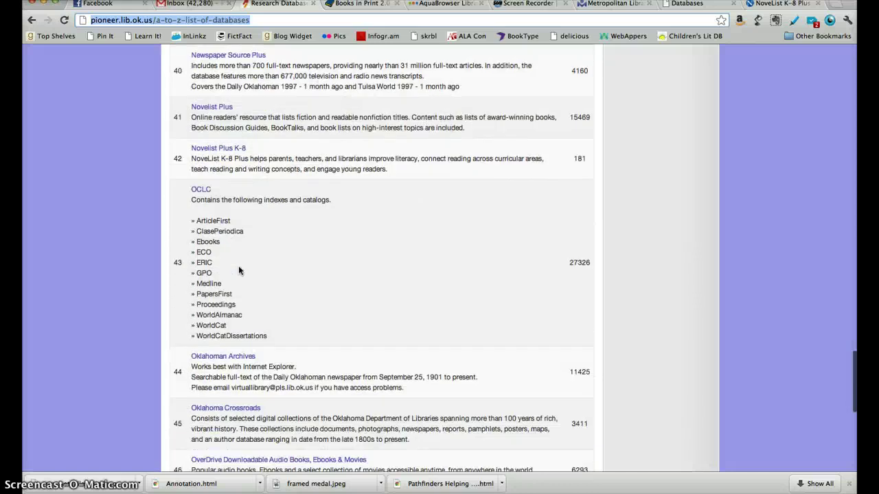
{"action": "scroll", "coordinate": [239, 270], "scroll_direction": "up", "scroll_amount": 1}
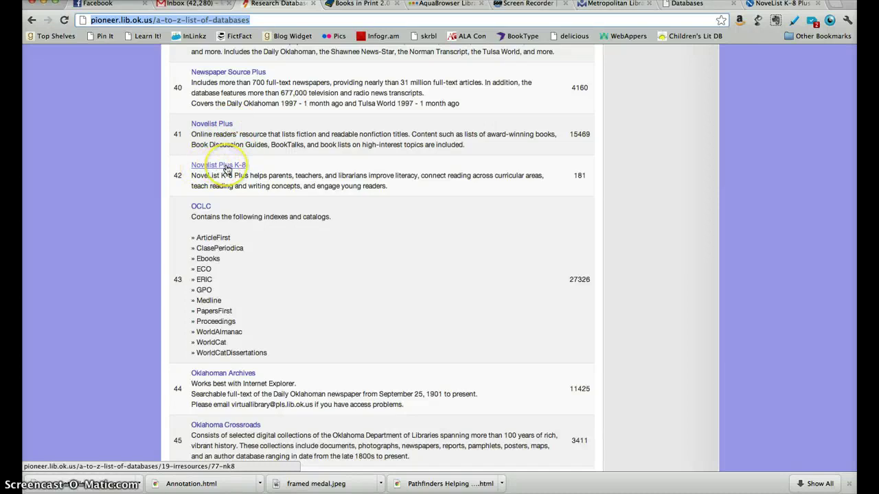
Search NoveList K-8 Plus for the maze runner and open its full record
{"action": "left_click", "coordinate": [778, 5]}
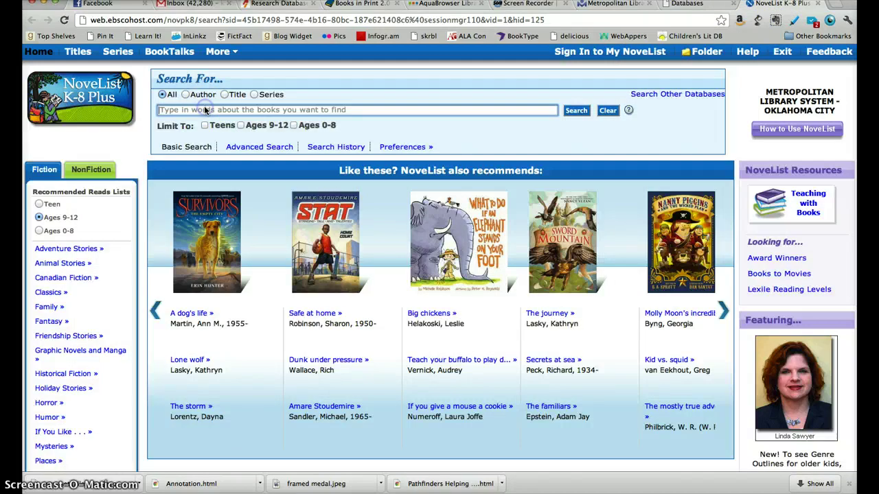
{"action": "type", "text": "the maze runner"}
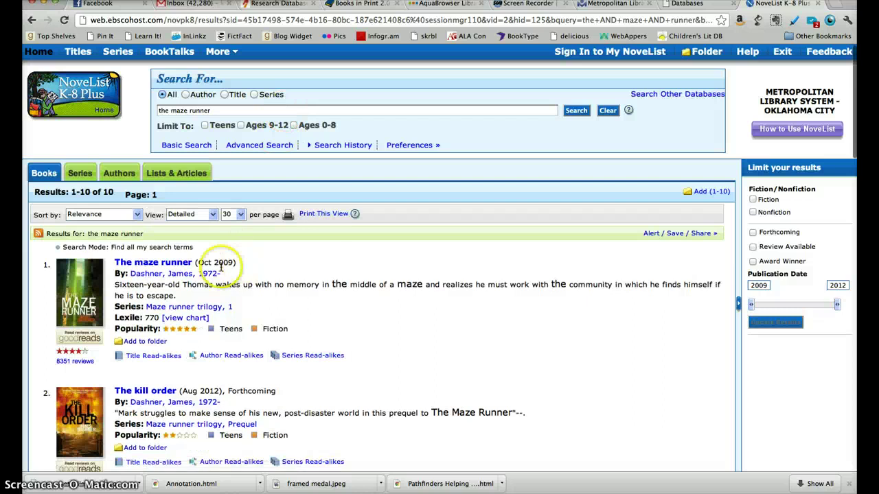
{"action": "left_click", "coordinate": [153, 264]}
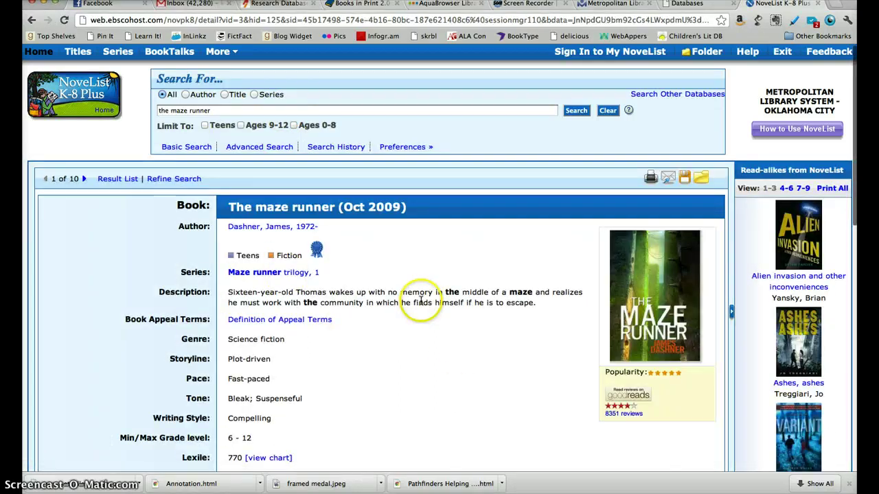
Scroll through The Maze Runner's appeal terms and the BookList and other reviews
{"action": "scroll", "coordinate": [453, 351], "scroll_direction": "down", "scroll_amount": 3}
{"action": "scroll", "coordinate": [454, 351], "scroll_direction": "down", "scroll_amount": 1}
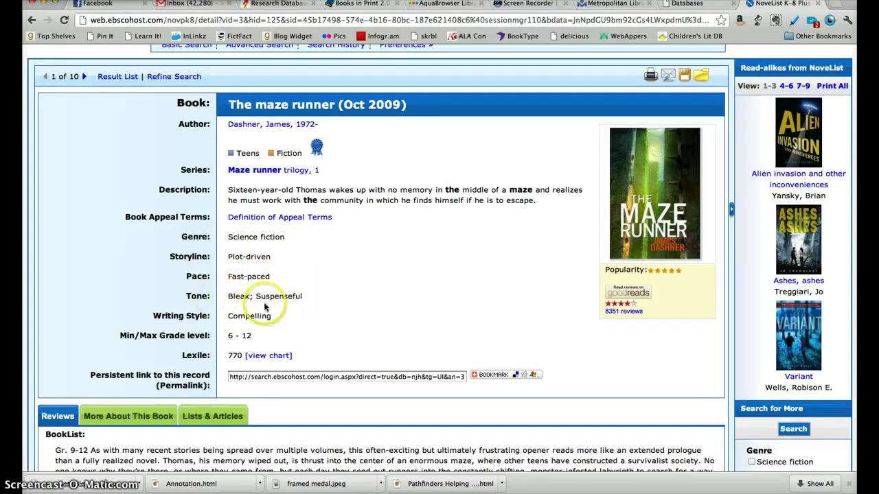
{"action": "scroll", "coordinate": [279, 333], "scroll_direction": "down", "scroll_amount": 3}
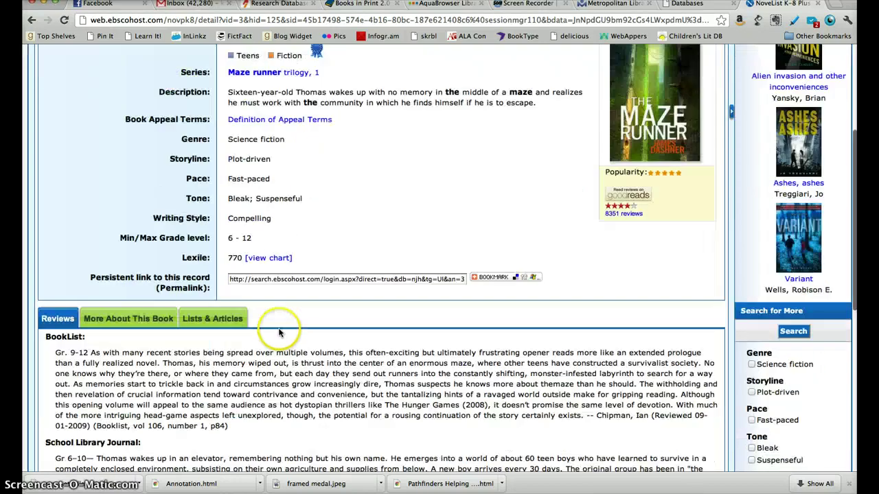
{"action": "scroll", "coordinate": [186, 374], "scroll_direction": "down", "scroll_amount": 10}
{"action": "scroll", "coordinate": [186, 377], "scroll_direction": "down", "scroll_amount": 2}
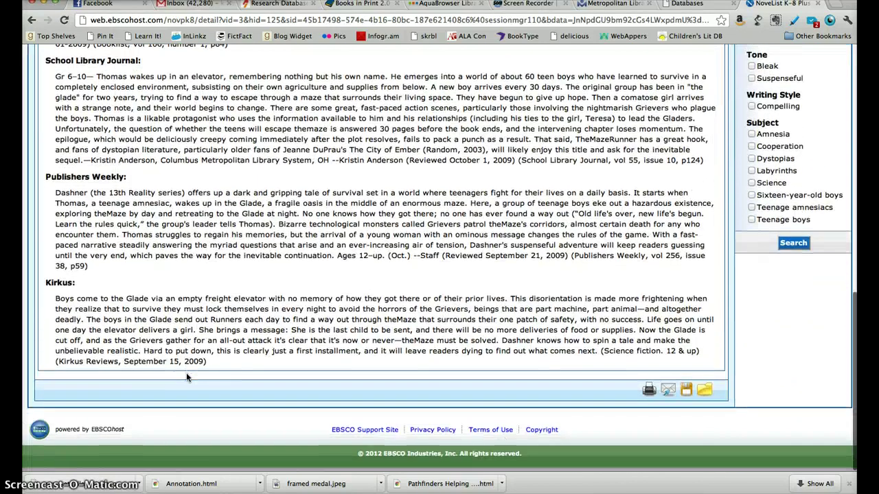
{"action": "scroll", "coordinate": [186, 377], "scroll_direction": "up", "scroll_amount": 5}
{"action": "scroll", "coordinate": [186, 377], "scroll_direction": "up", "scroll_amount": 1}
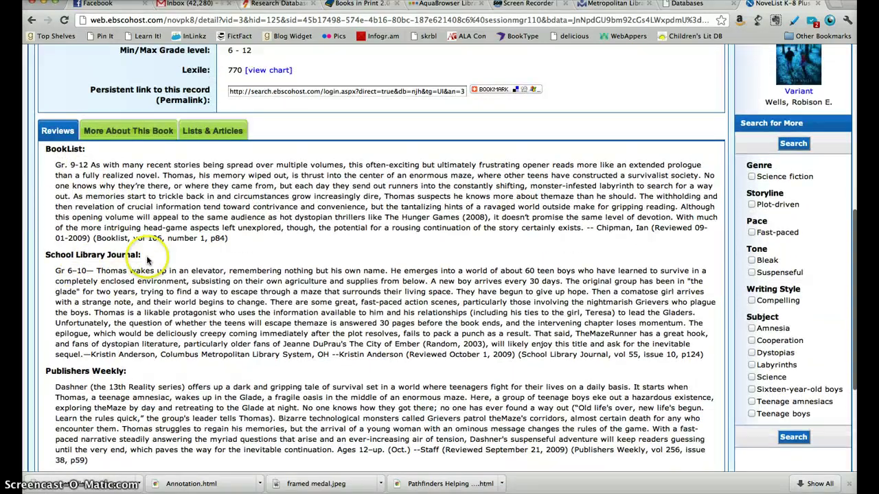
View The Maze Runner's More About This Book details, including subject headings and ISBNs
{"action": "scroll", "coordinate": [67, 168], "scroll_direction": "up", "scroll_amount": 1}
{"action": "left_click", "coordinate": [117, 157]}
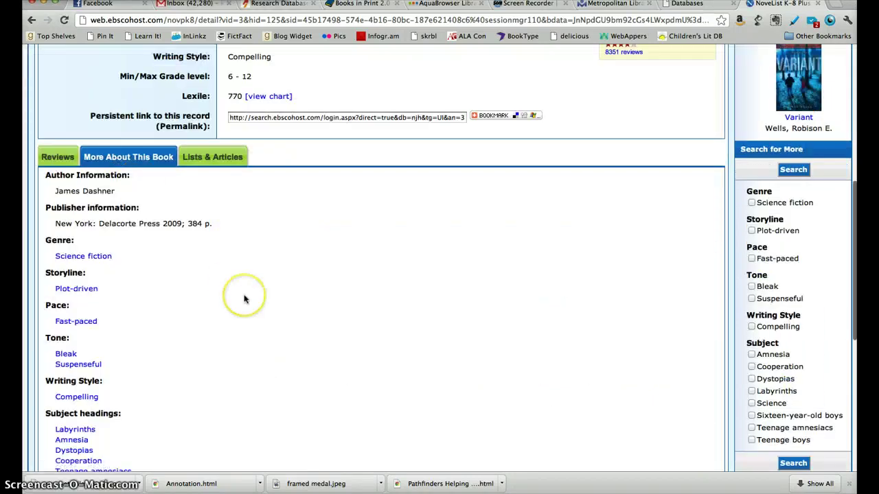
{"action": "scroll", "coordinate": [242, 298], "scroll_direction": "down", "scroll_amount": 3}
{"action": "scroll", "coordinate": [244, 298], "scroll_direction": "down", "scroll_amount": 5}
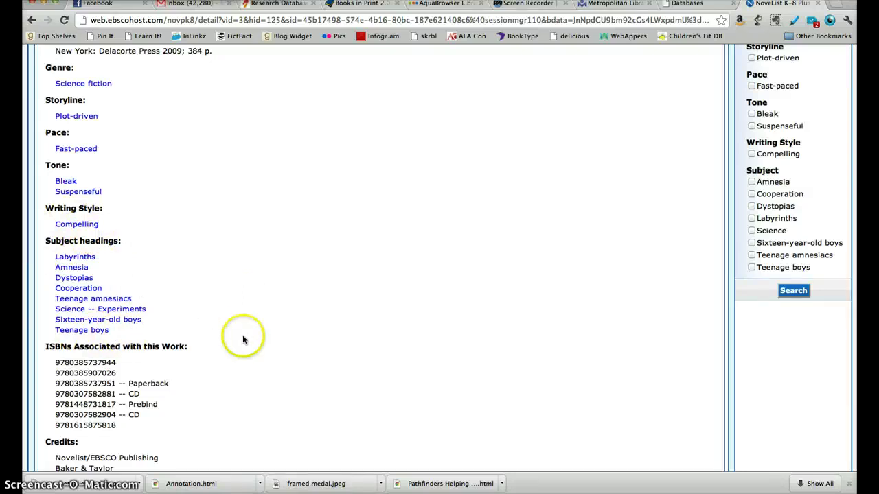
{"action": "scroll", "coordinate": [243, 339], "scroll_direction": "down", "scroll_amount": 5}
{"action": "scroll", "coordinate": [243, 339], "scroll_direction": "up", "scroll_amount": 5}
{"action": "scroll", "coordinate": [243, 339], "scroll_direction": "up", "scroll_amount": 5}
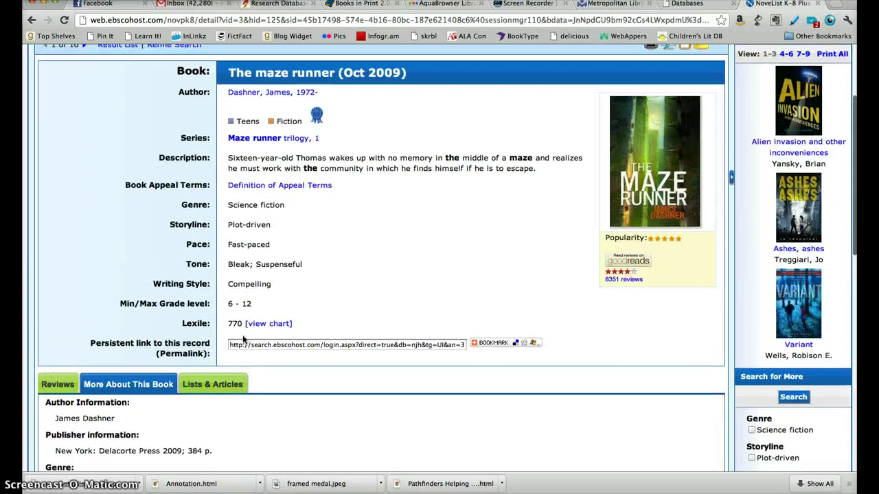
View the Lists & Articles award lists, such as Garden State Teen Book Awards, then return to the record top
{"action": "left_click", "coordinate": [221, 389]}
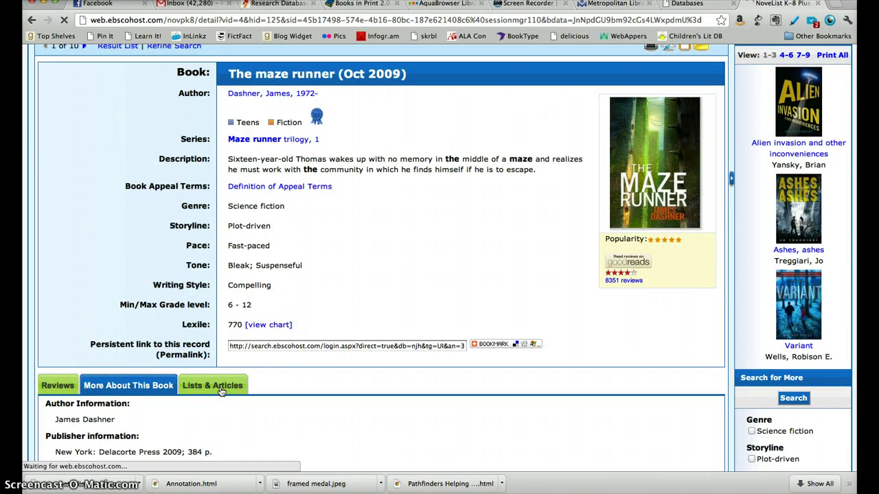
{"action": "scroll", "coordinate": [221, 391], "scroll_direction": "down", "scroll_amount": 2}
{"action": "scroll", "coordinate": [221, 391], "scroll_direction": "down", "scroll_amount": 3}
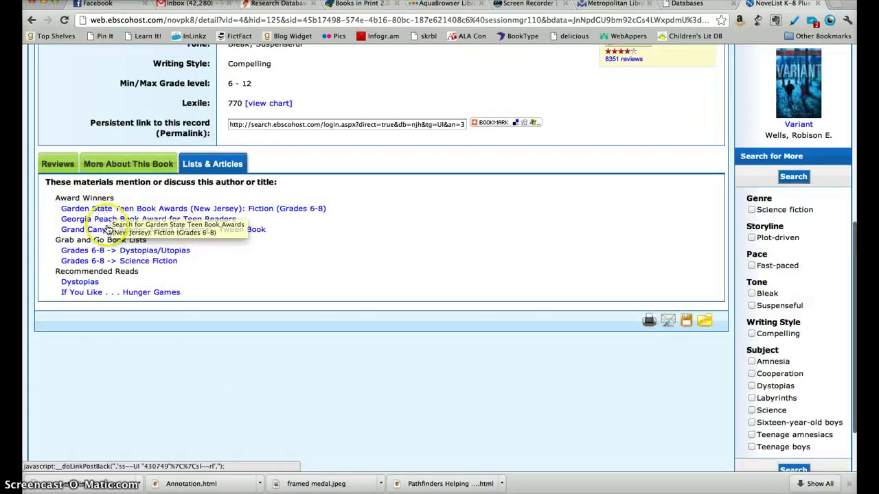
{"action": "left_click", "coordinate": [206, 231]}
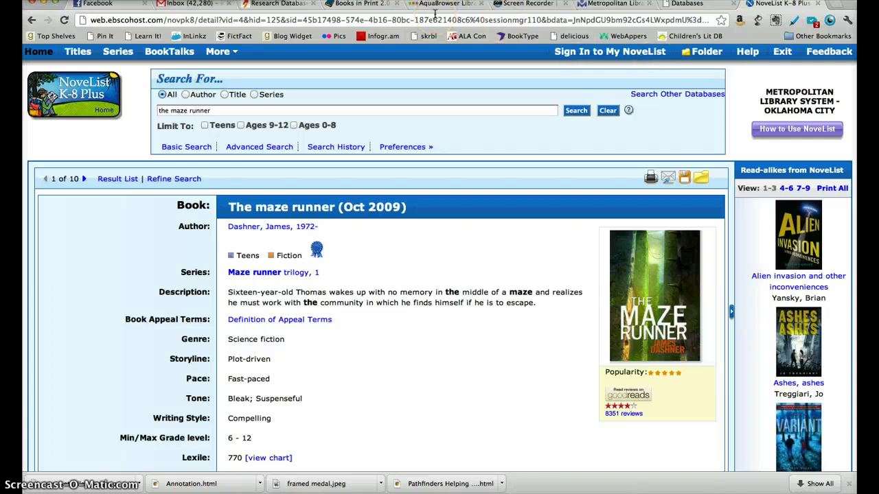
Switch back to the Firefox window showing the 247 similar titles in Fiction Connection
{"action": "key", "text": "F3"}
{"action": "left_click", "coordinate": [554, 147]}
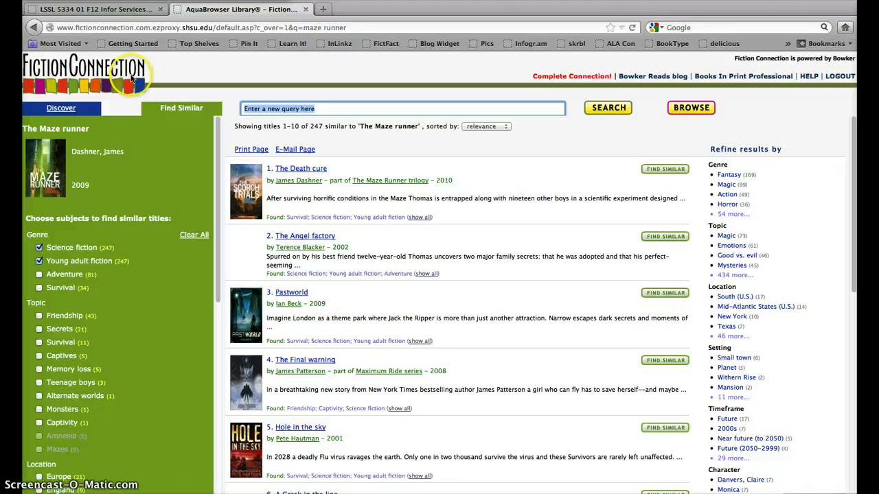